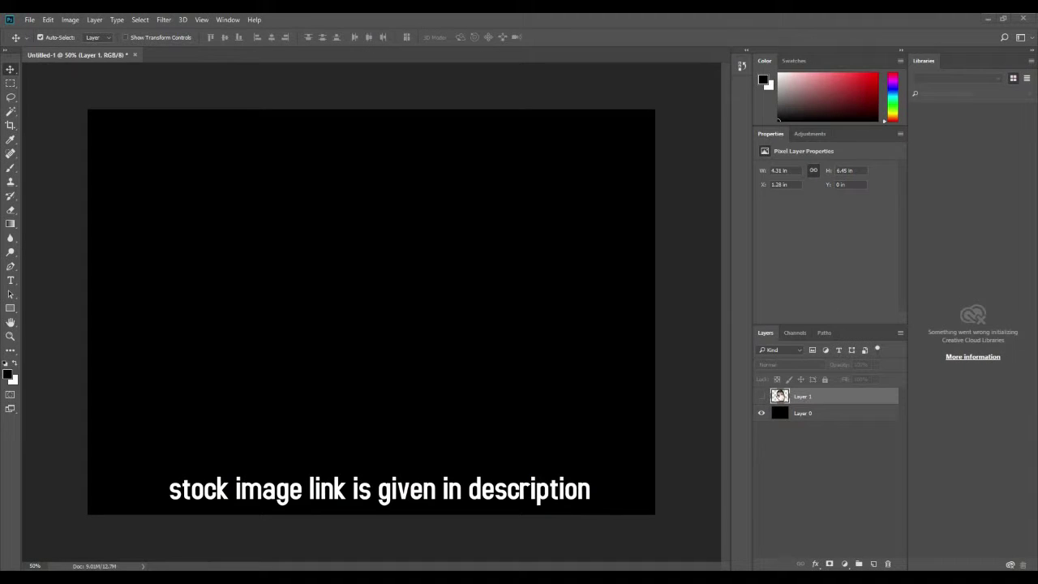
Show Layer 1, stamp all visible layers into Layer 2, and save as Dislace.psd.
click(761, 396)
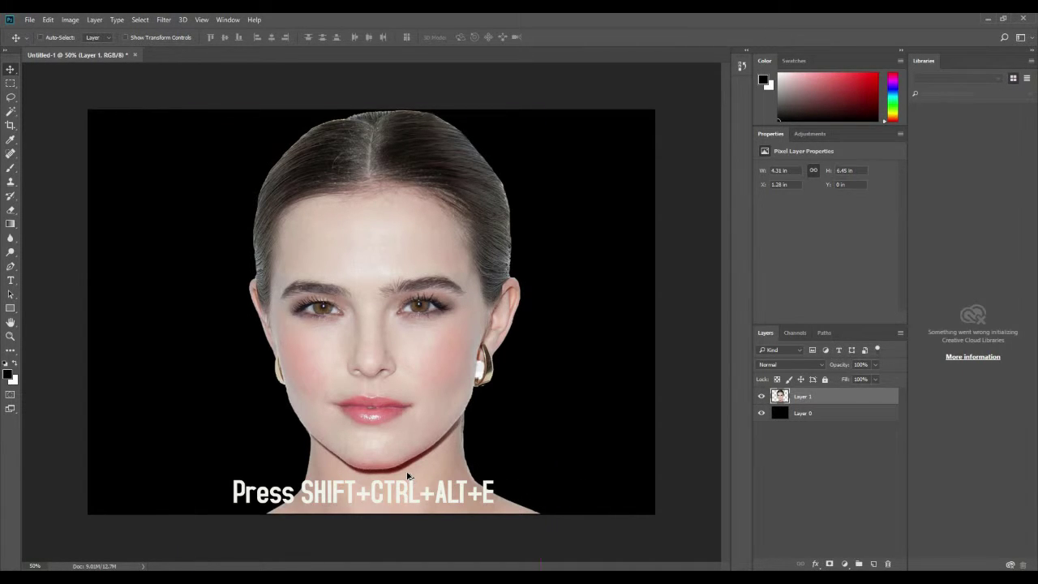
key(shift+ctrl+alt+e)
click(30, 19)
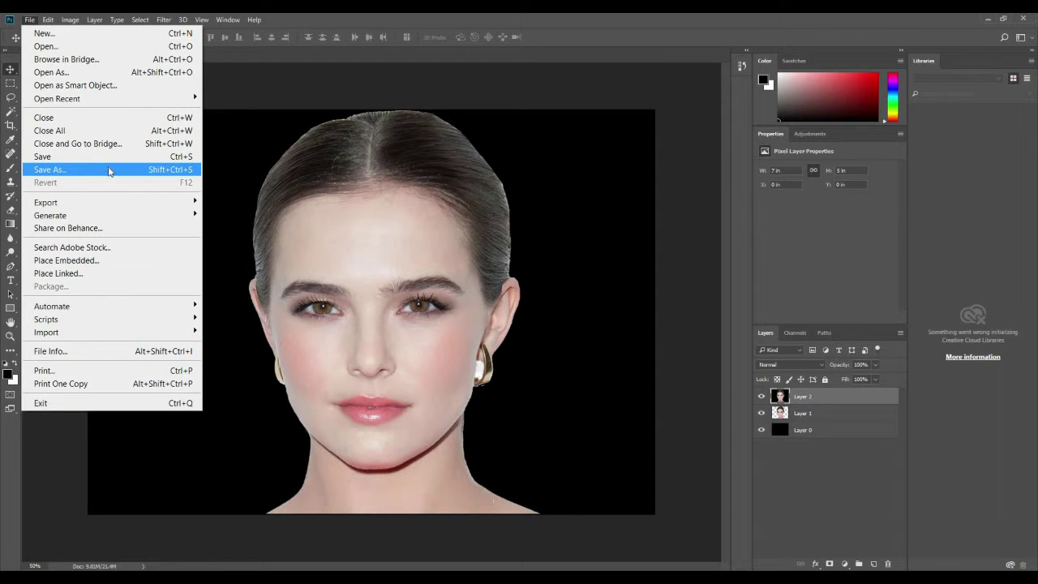
click(108, 170)
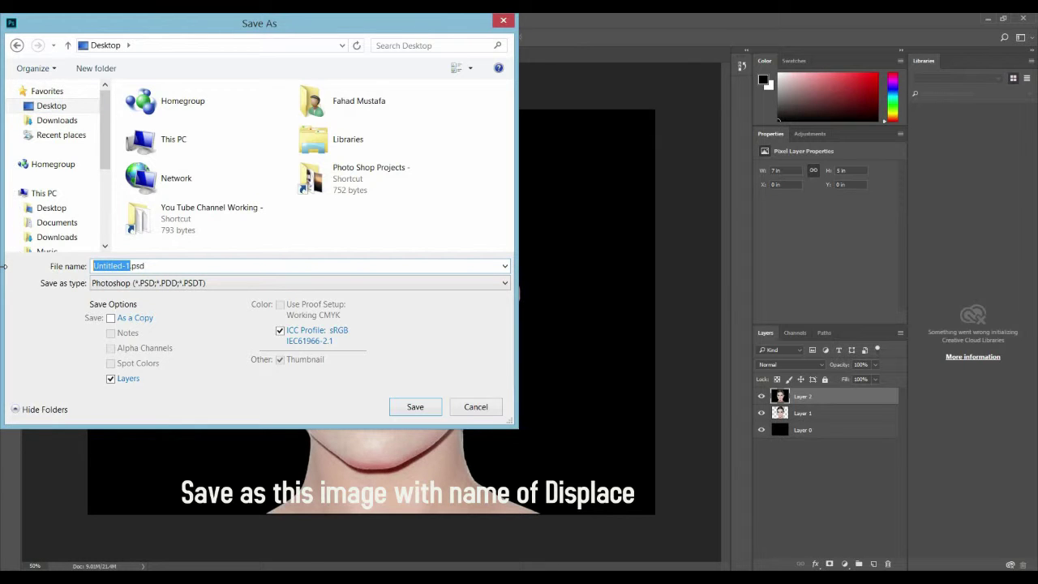
text(Dislace)
key(Return)
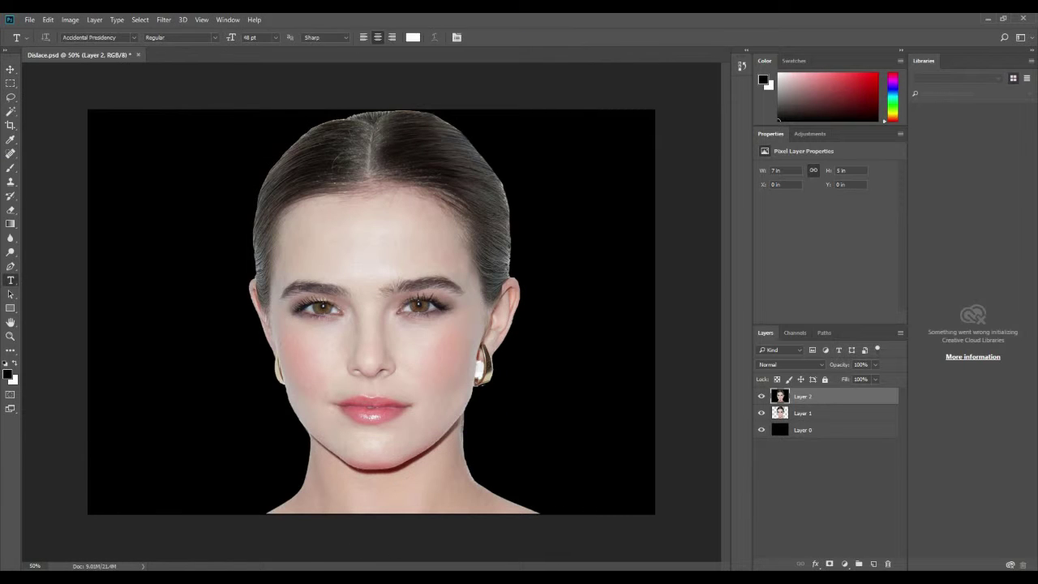
Copy the entire quote text from Notepad.
key(alt+Tab)
key(ctrl+a)
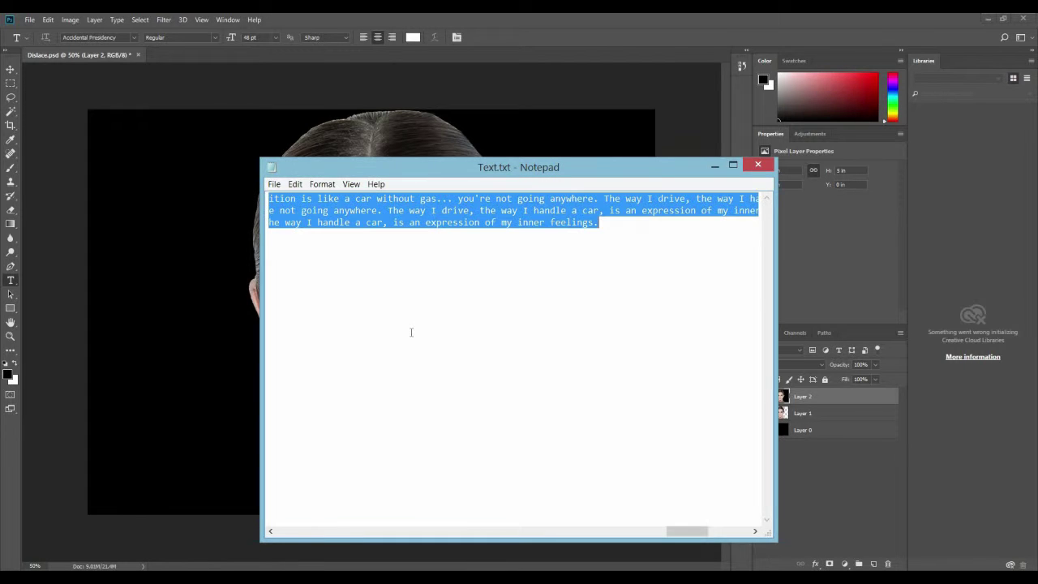
key(alt+Tab)
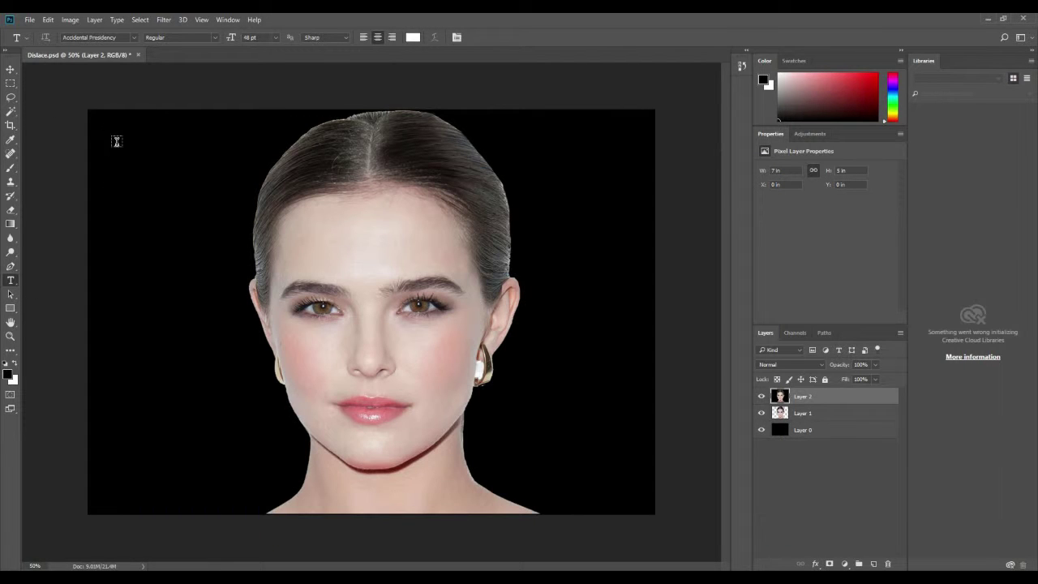
Back in Photoshop, drag a 6 pt paragraph text box over the face area.
click(254, 250)
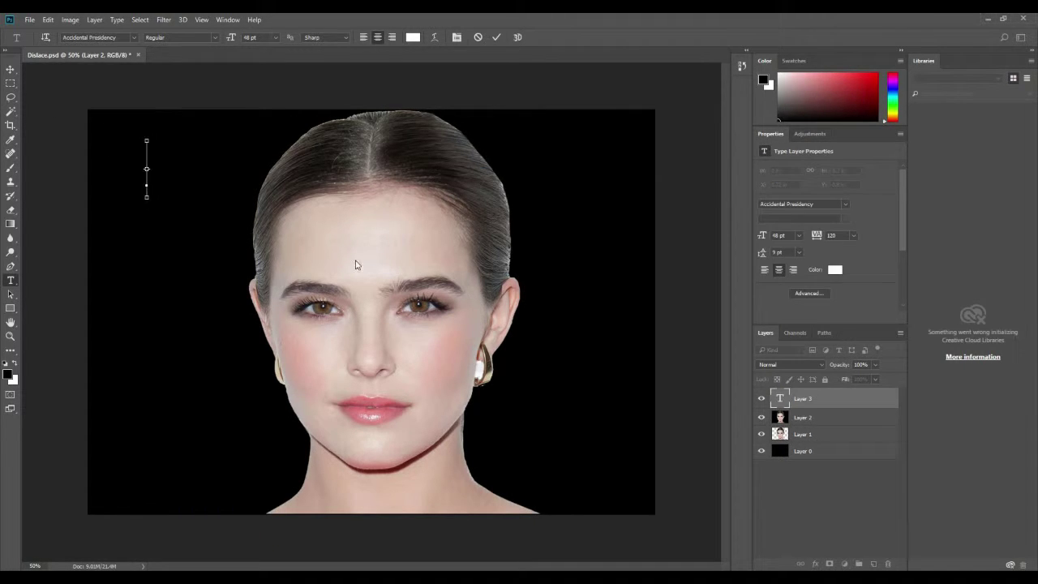
key(Escape)
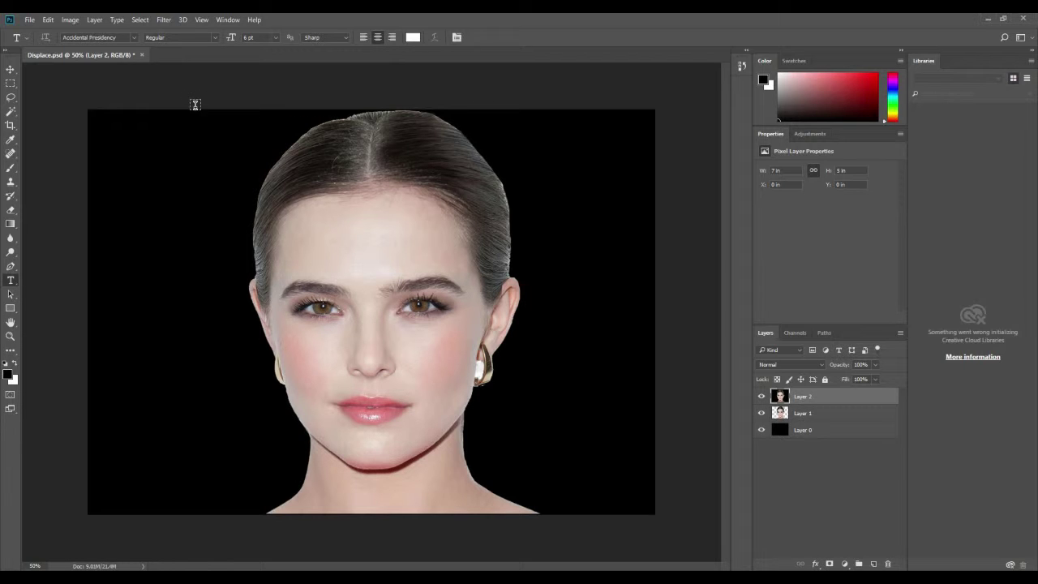
mouse_move(196, 109)
mouse_down()
mouse_move(625, 540)
mouse_move(556, 525)
mouse_move(559, 515)
mouse_up()
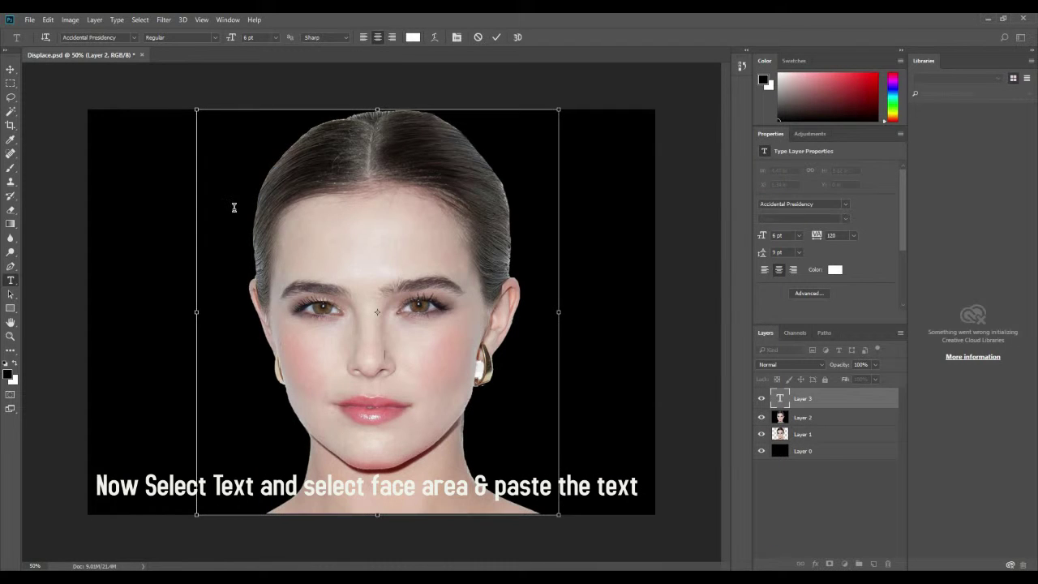
Paste the quote into the box, shift it slightly right, and tighten leading to 5 pt.
key(ctrl+v)
key(ctrl+v)
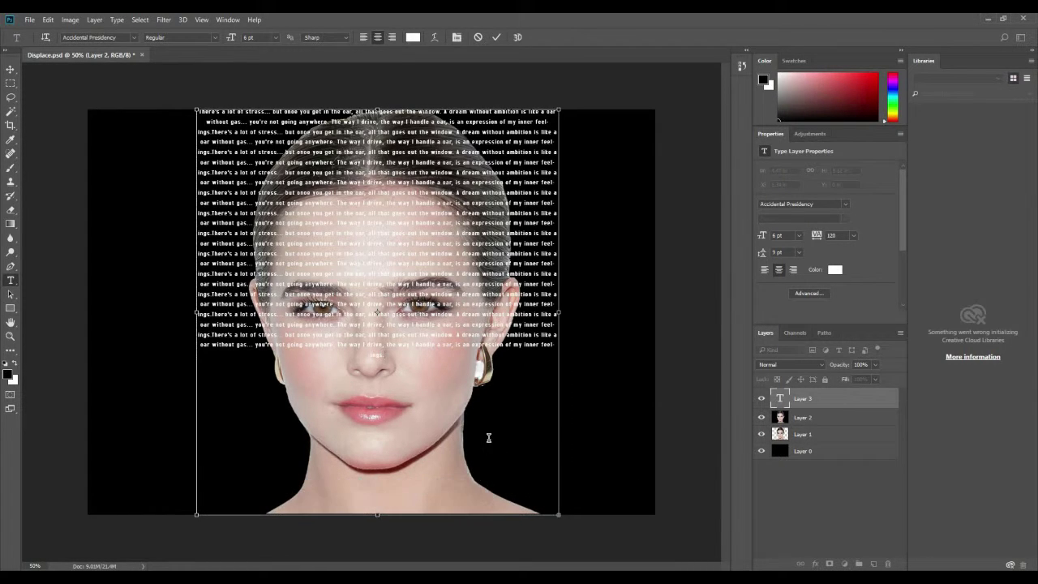
click(12, 71)
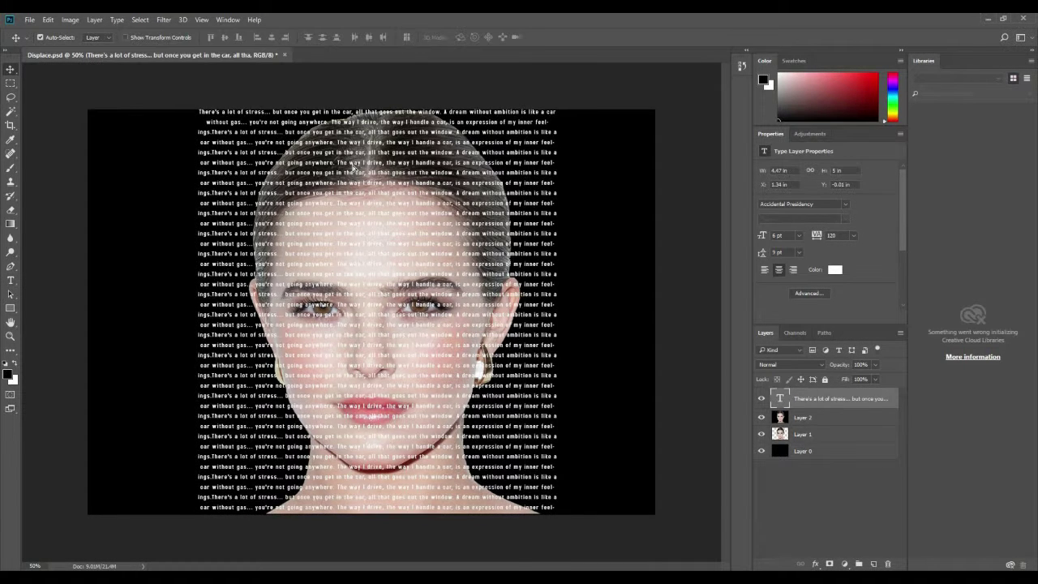
drag(350, 167, 365, 173)
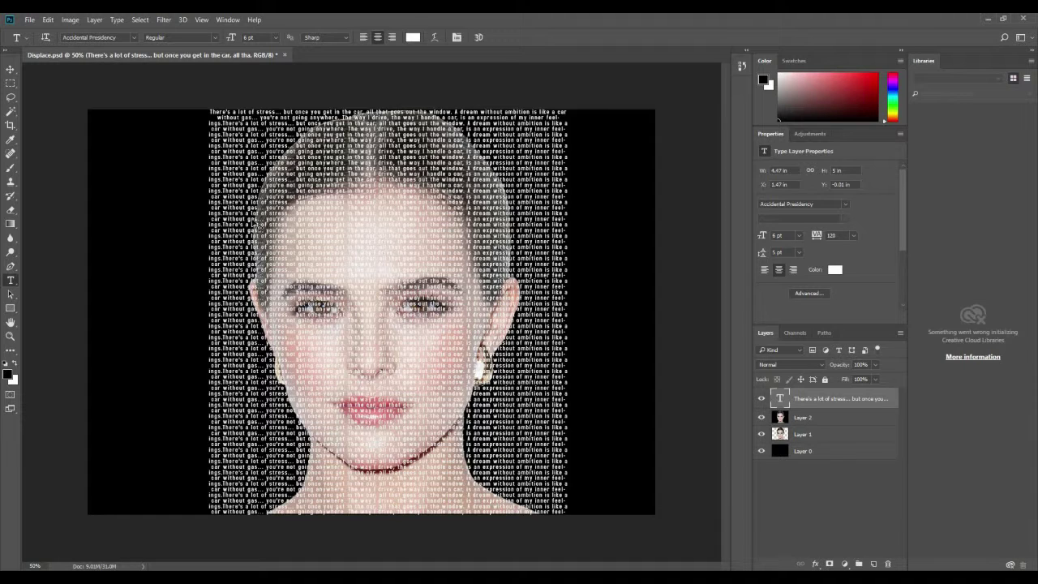
key(v)
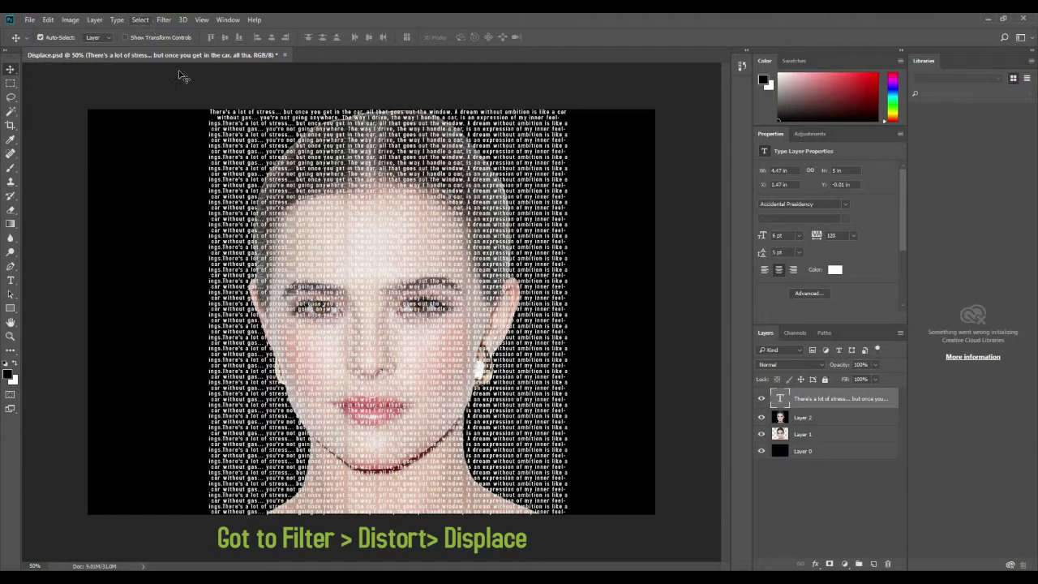
Convert the text to a smart object and apply Displace at 5/5 scale using Displace.psd.
click(167, 21)
mouse_move(178, 196)
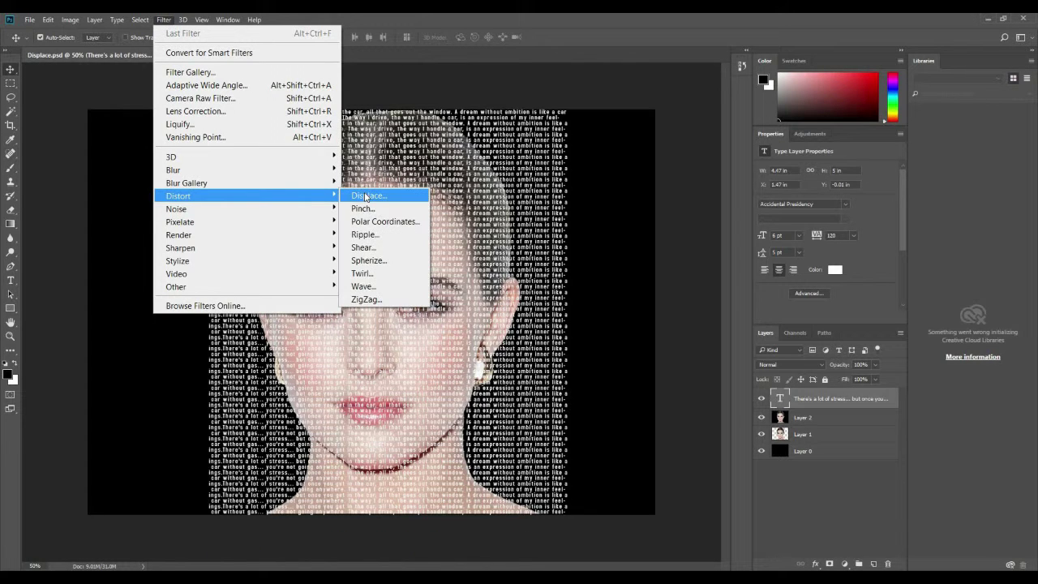
click(366, 197)
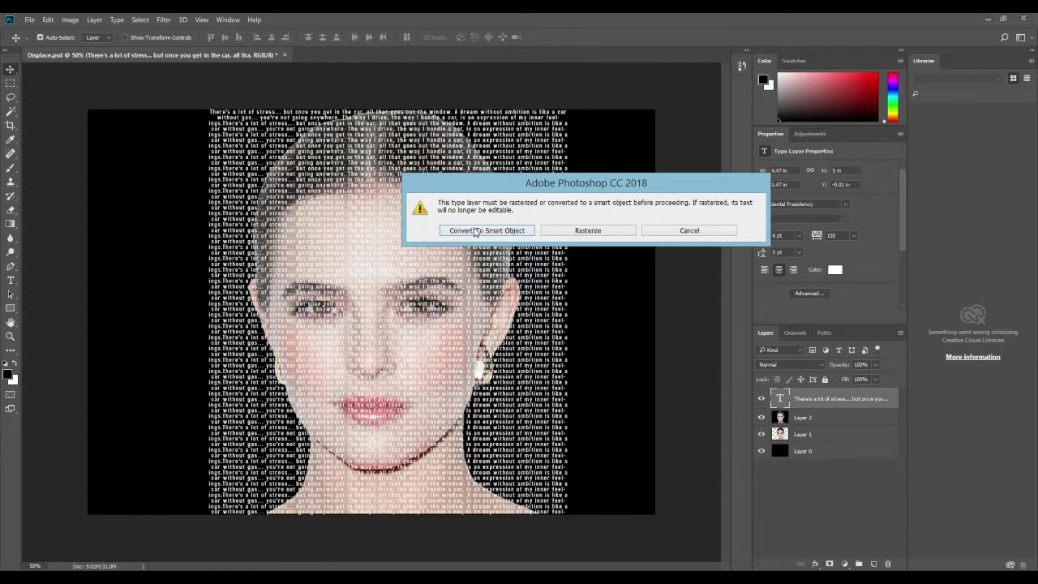
click(477, 231)
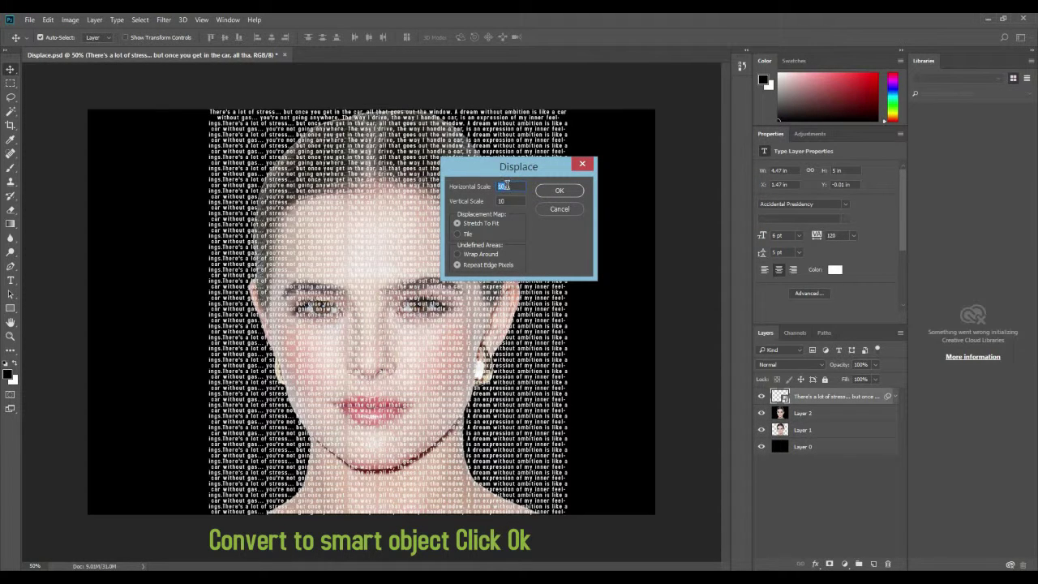
text(5)
key(Tab)
text(5)
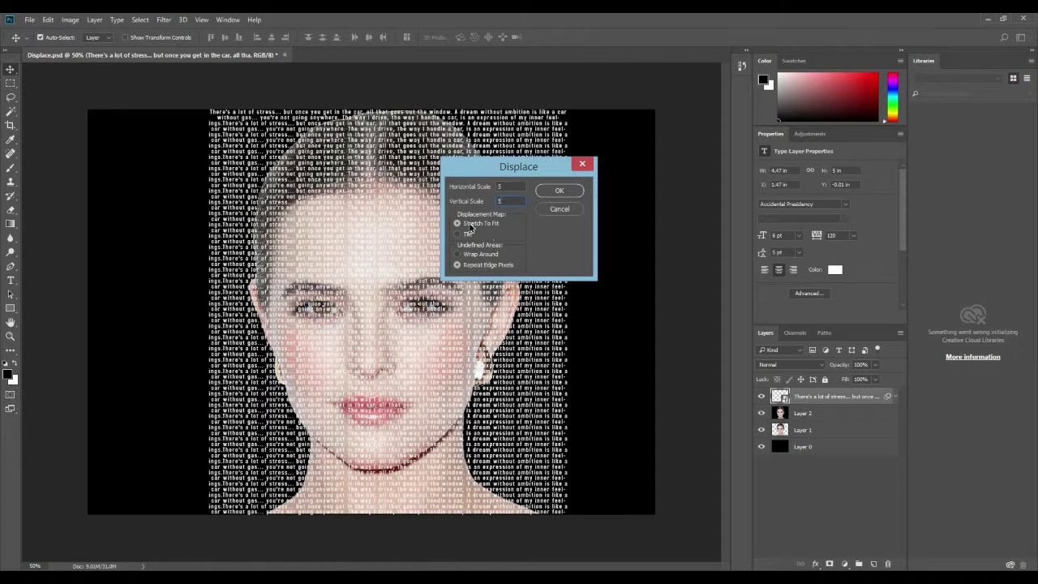
click(559, 191)
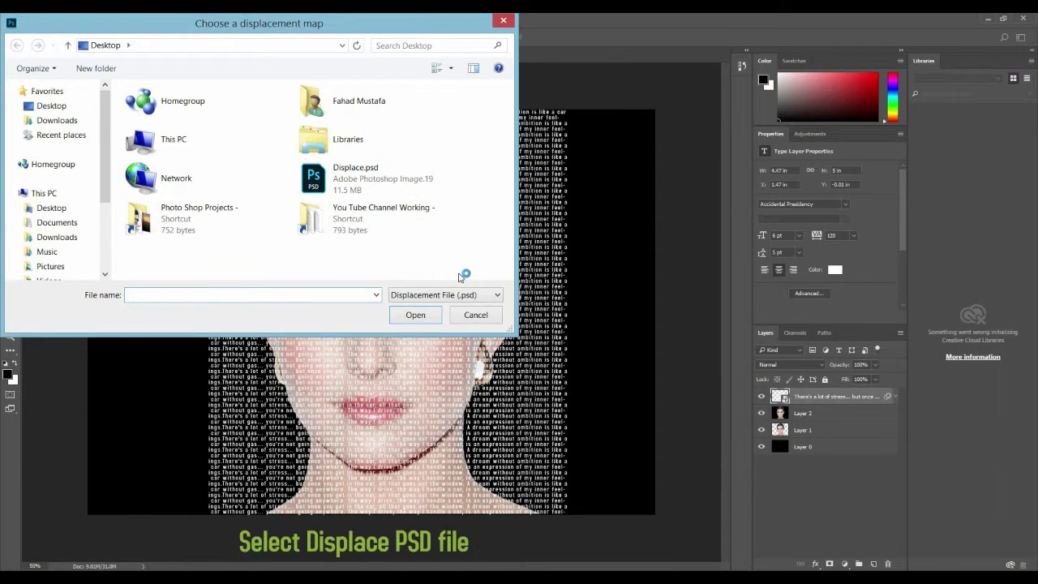
click(369, 172)
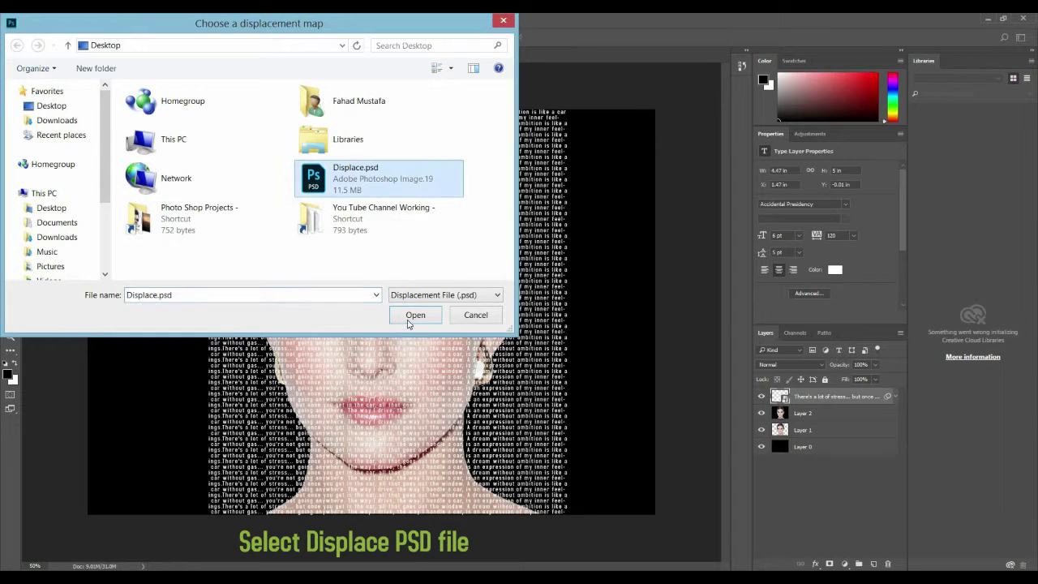
click(412, 316)
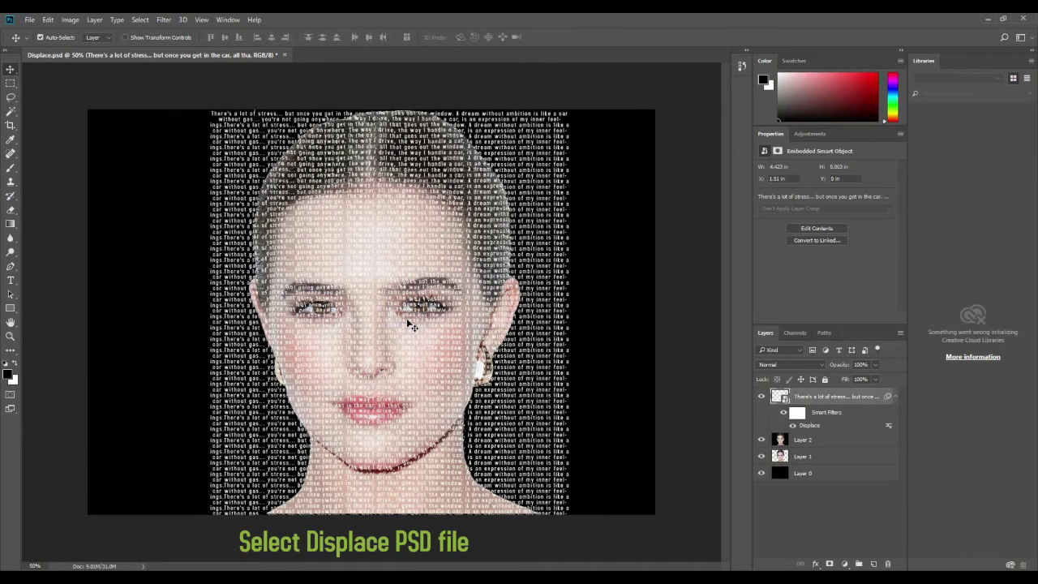
Set the displaced text layer's blend mode to Overlay.
click(778, 366)
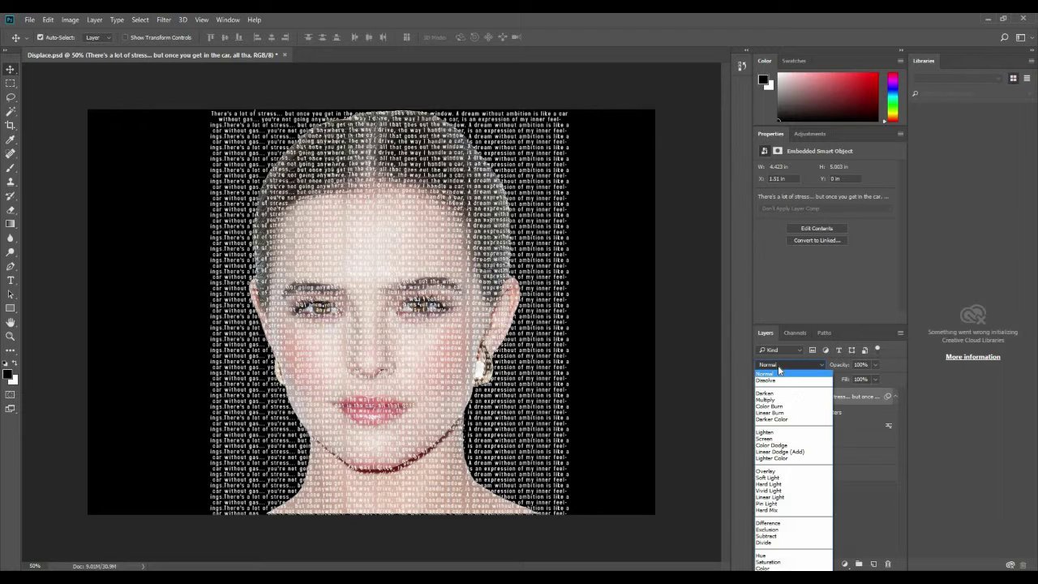
click(787, 471)
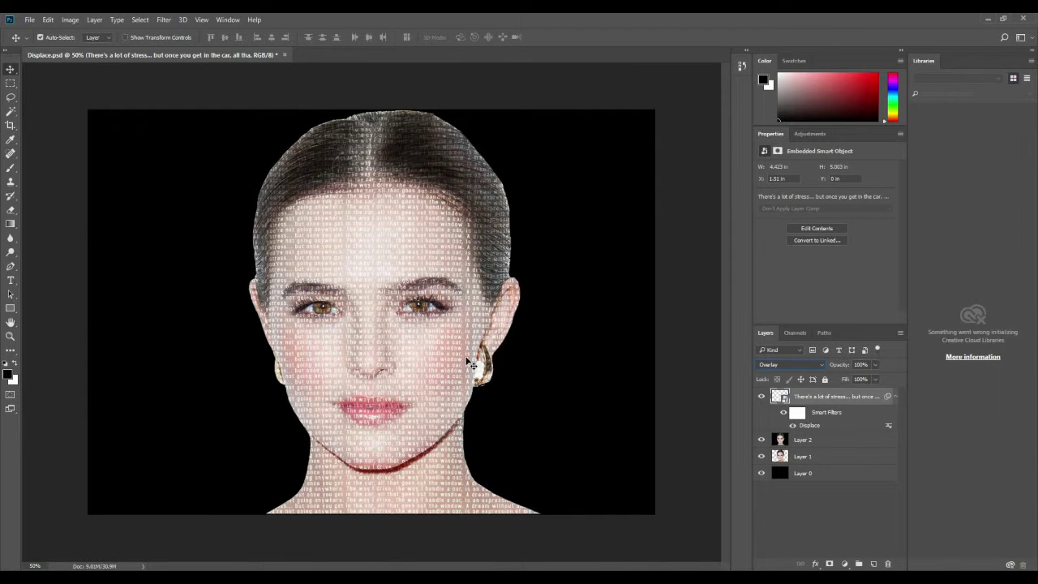
click(844, 563)
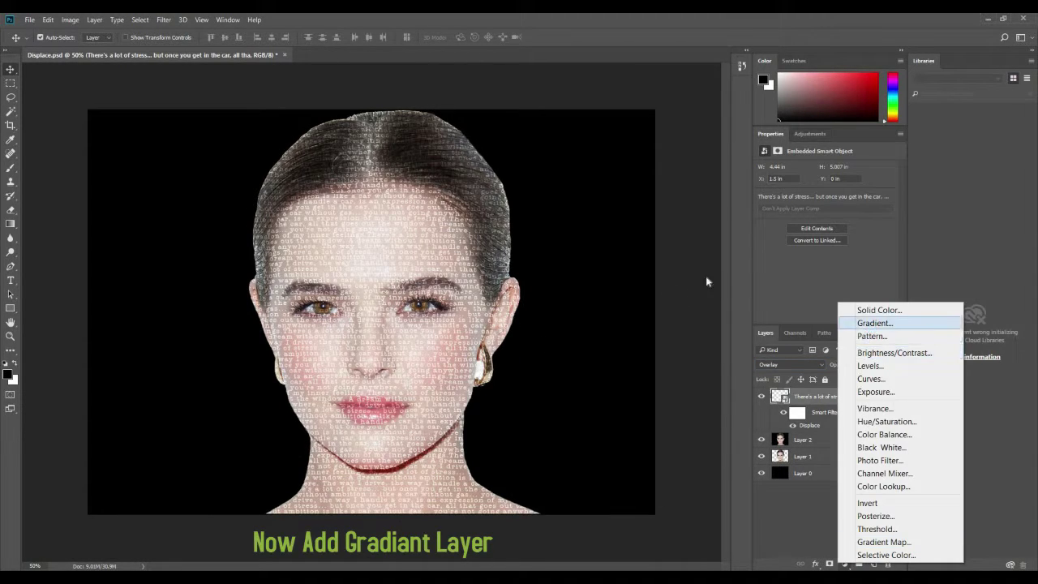
Add a Gradient Fill layer using the Violet, Orange preset.
key(Return)
click(532, 180)
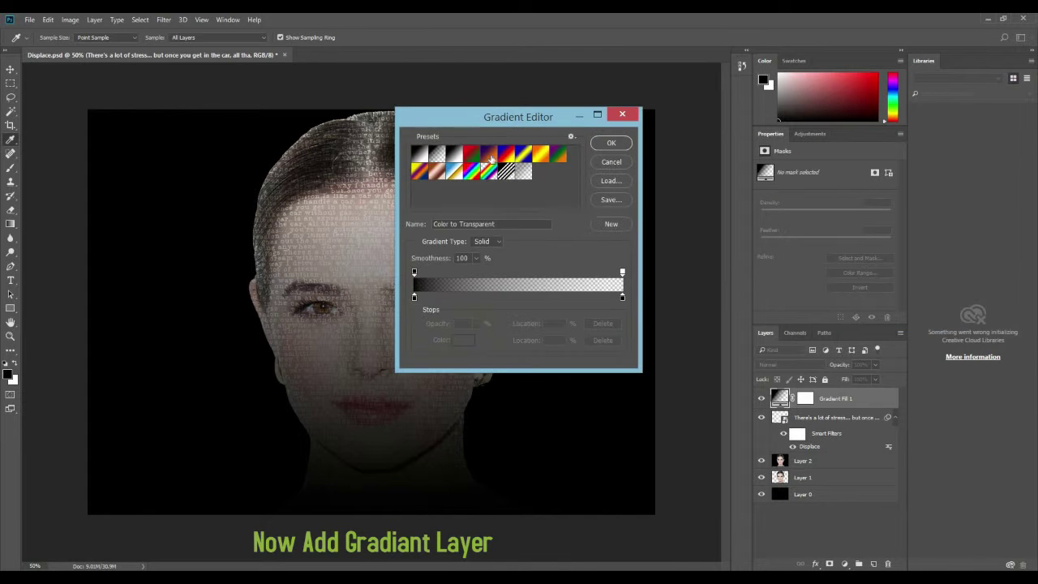
click(486, 154)
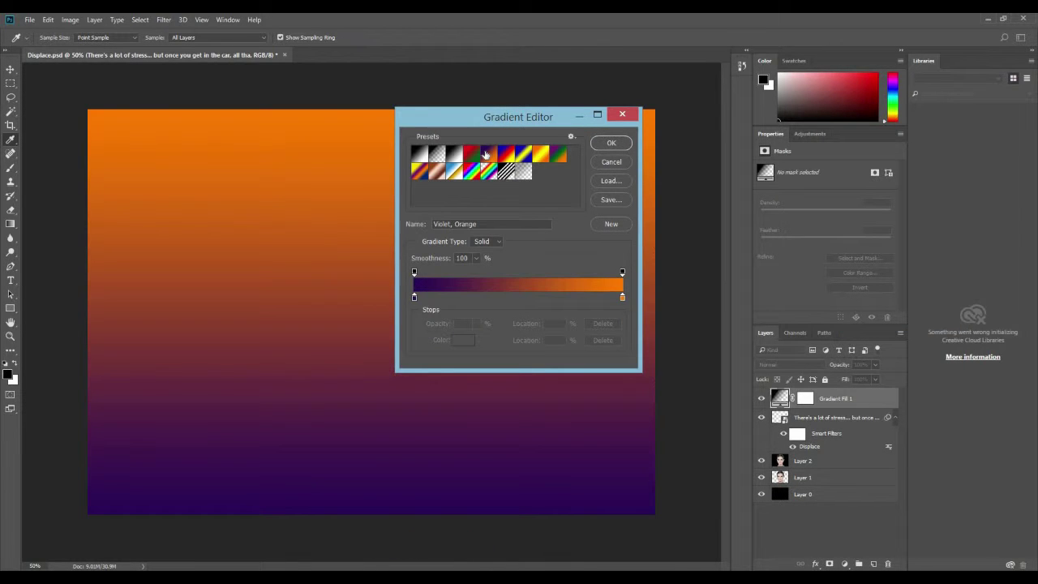
click(612, 142)
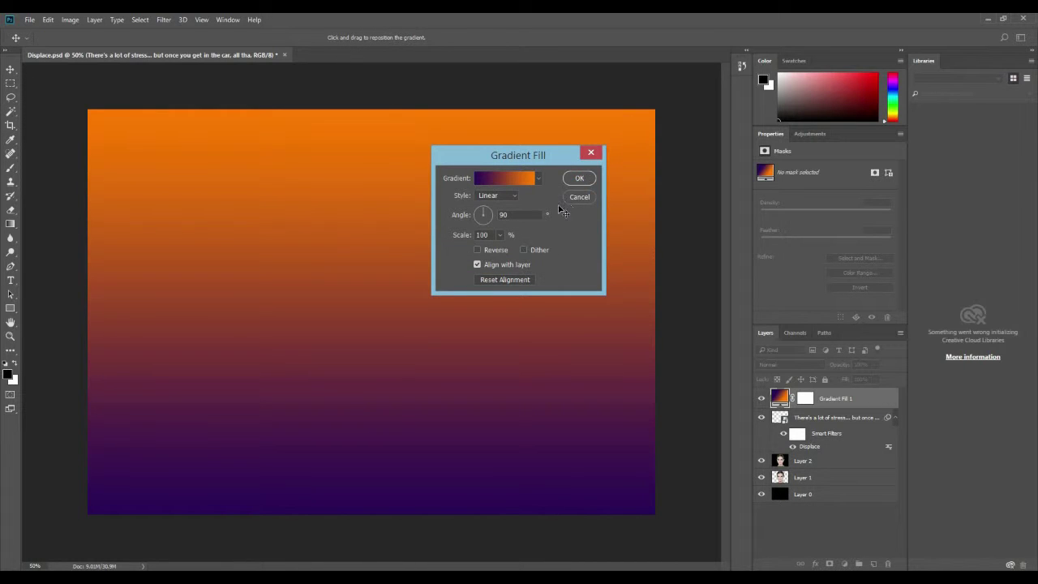
click(579, 177)
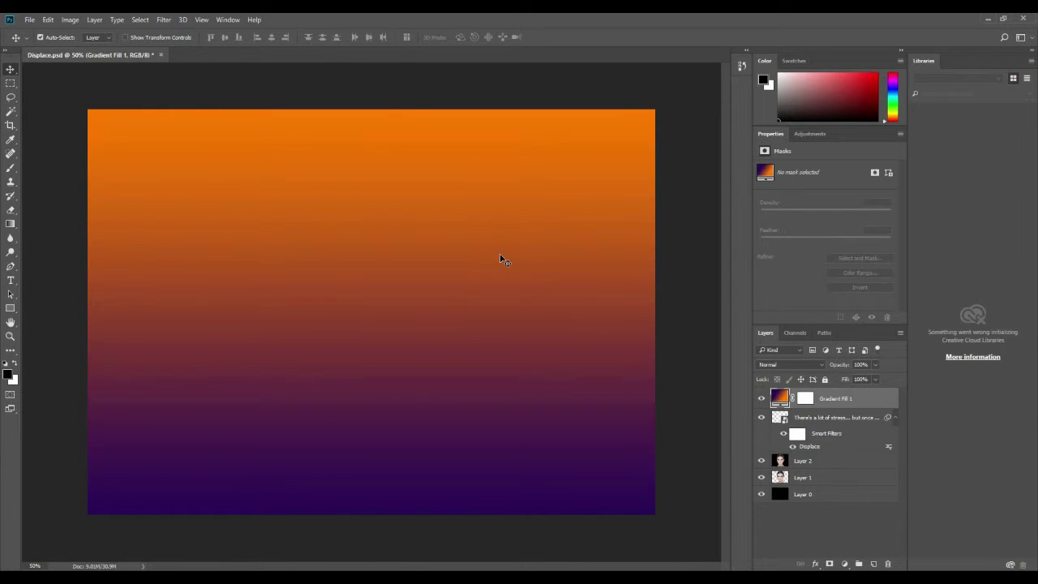
Set Gradient Fill 1 to Color blending and toggle its visibility to compare.
click(820, 366)
click(791, 564)
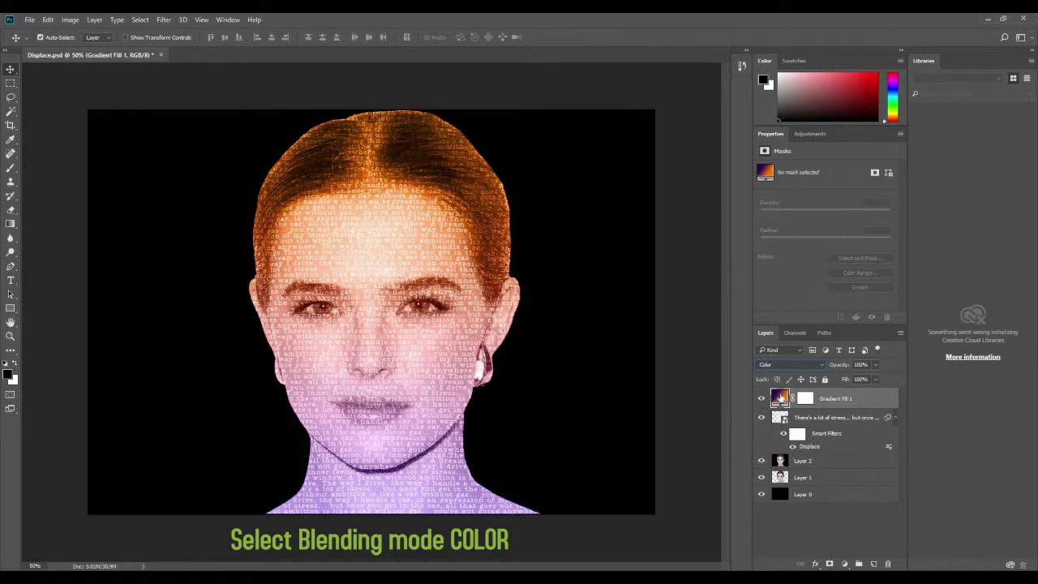
click(762, 401)
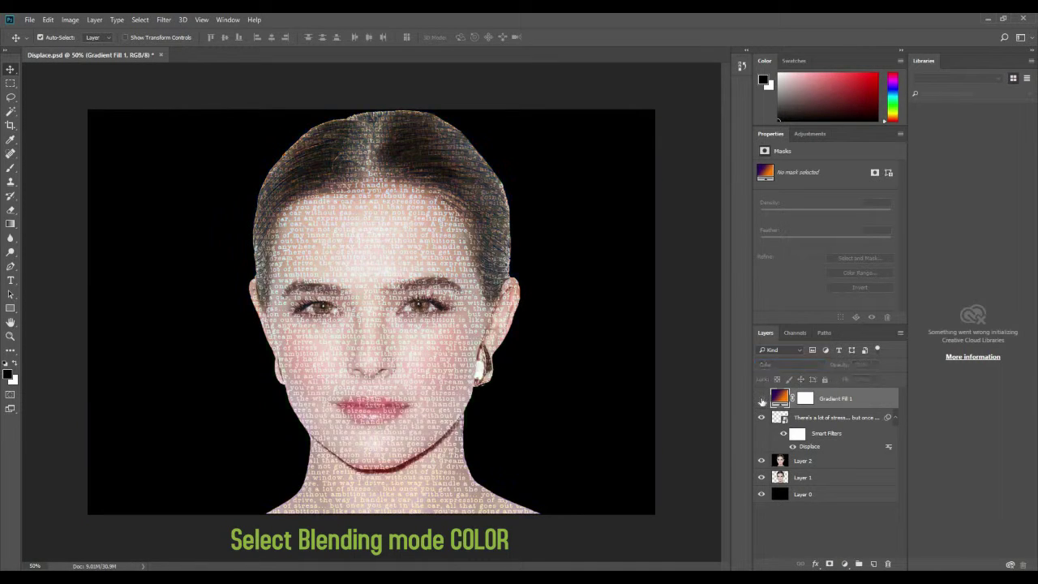
click(761, 401)
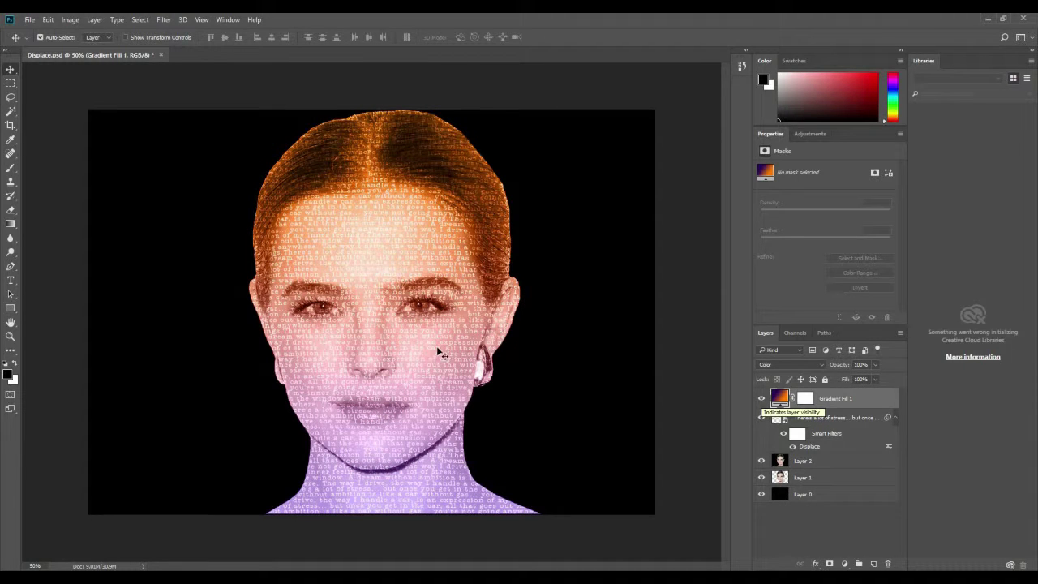
double_click(780, 397)
click(530, 176)
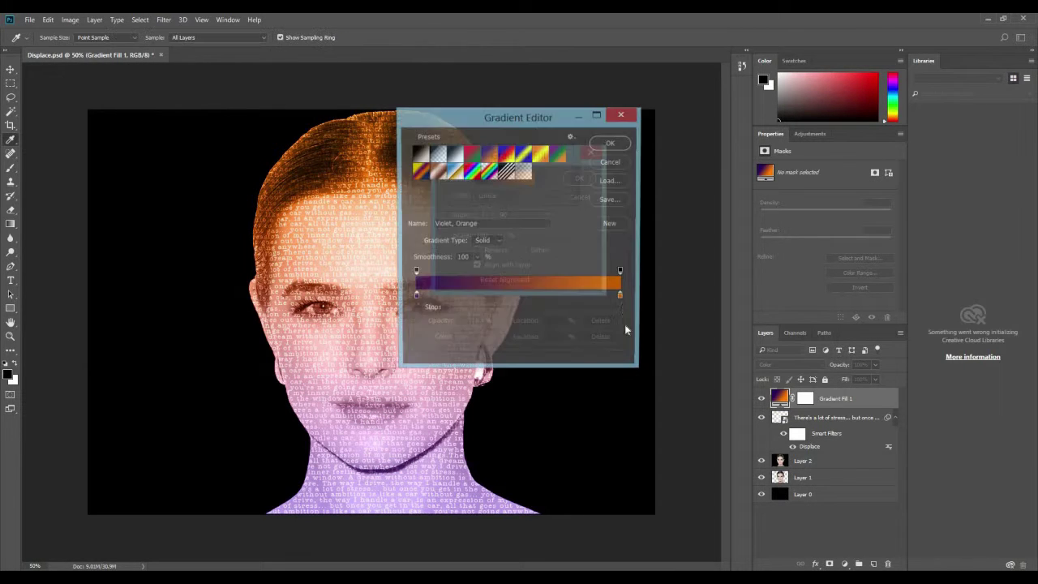
click(621, 297)
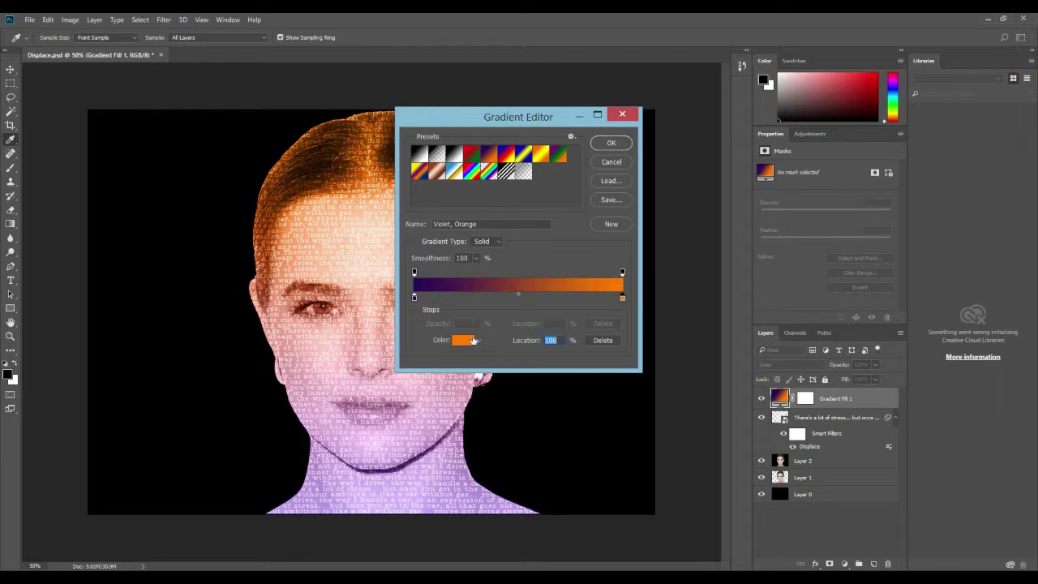
double_click(622, 298)
click(529, 195)
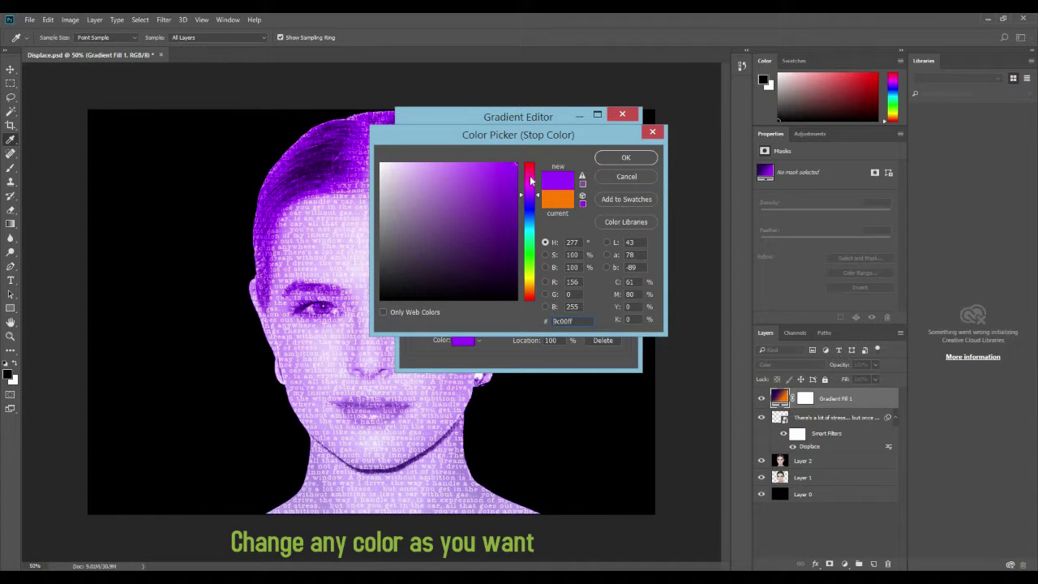
click(529, 180)
click(501, 205)
click(527, 241)
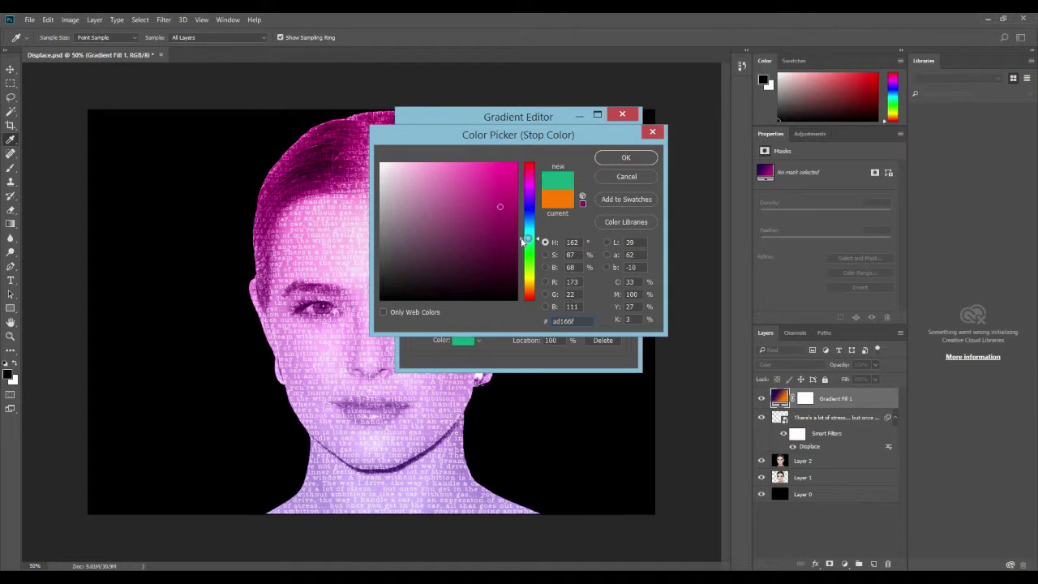
click(528, 207)
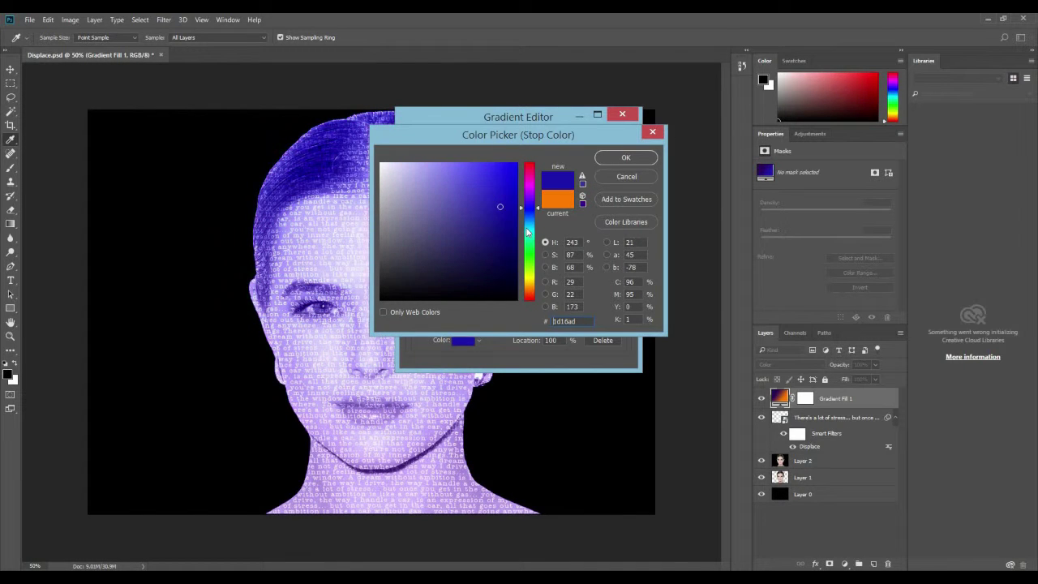
click(527, 228)
drag(487, 199, 463, 189)
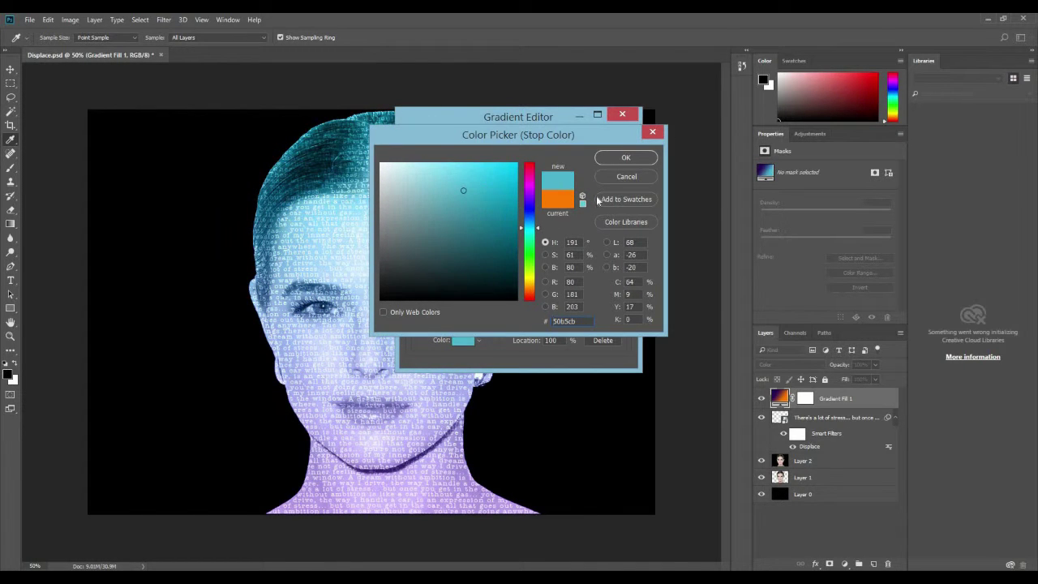
click(626, 177)
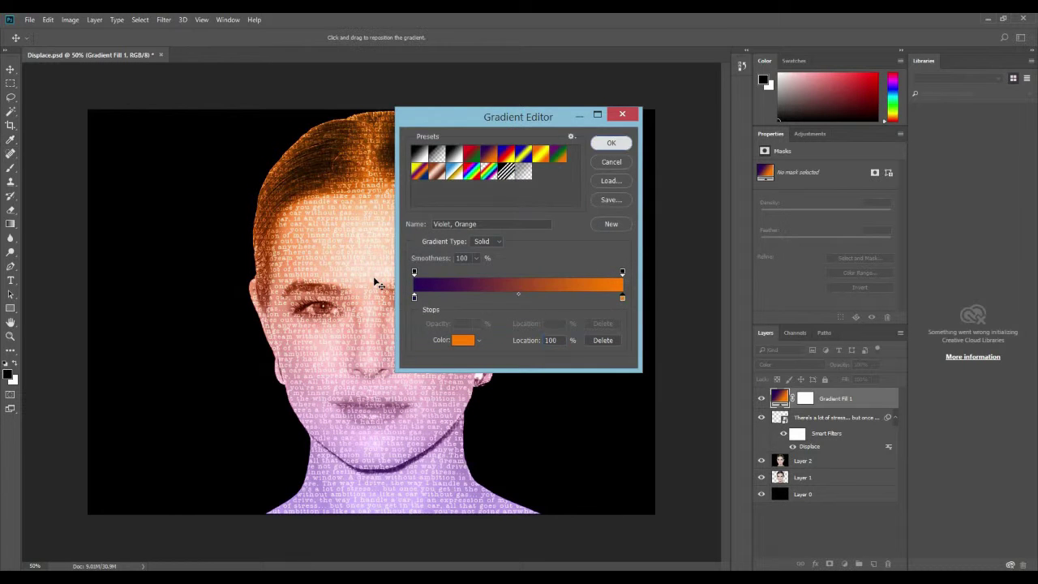
click(612, 143)
click(579, 178)
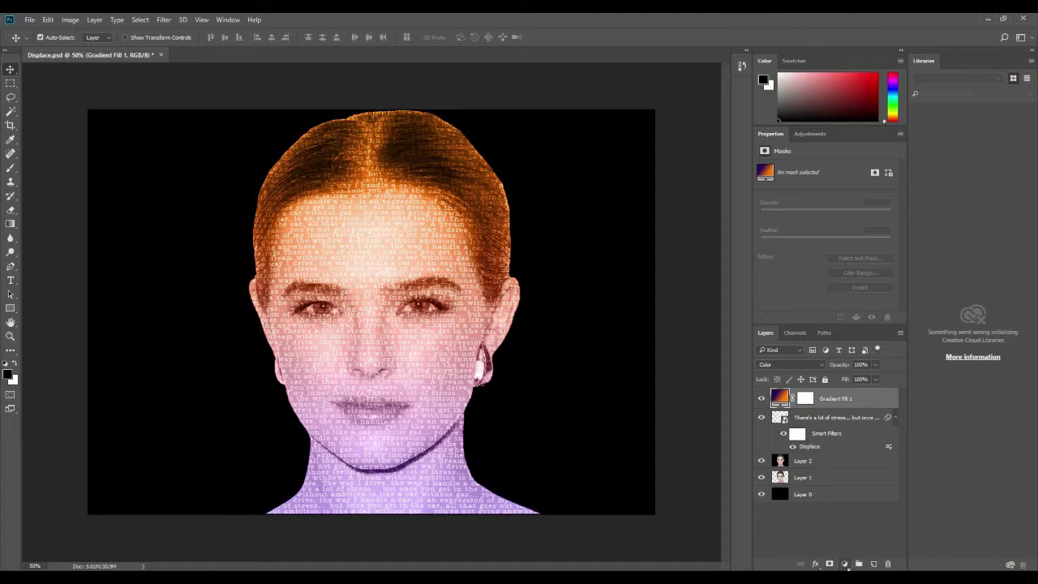
click(845, 564)
Add a Levels 1 adjustment with the white input point pulled to 243.
click(866, 373)
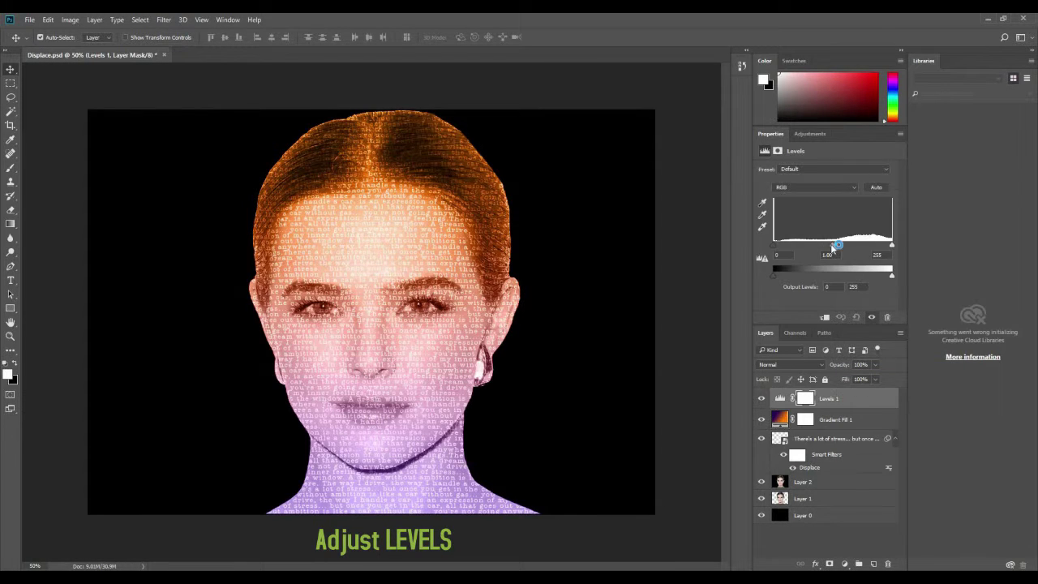
drag(891, 245, 888, 246)
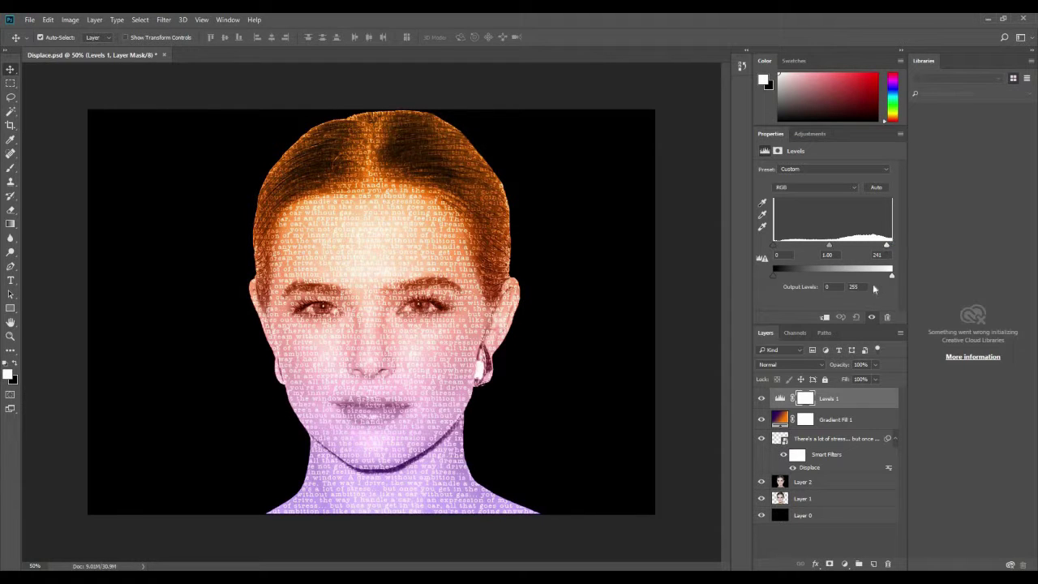
click(816, 564)
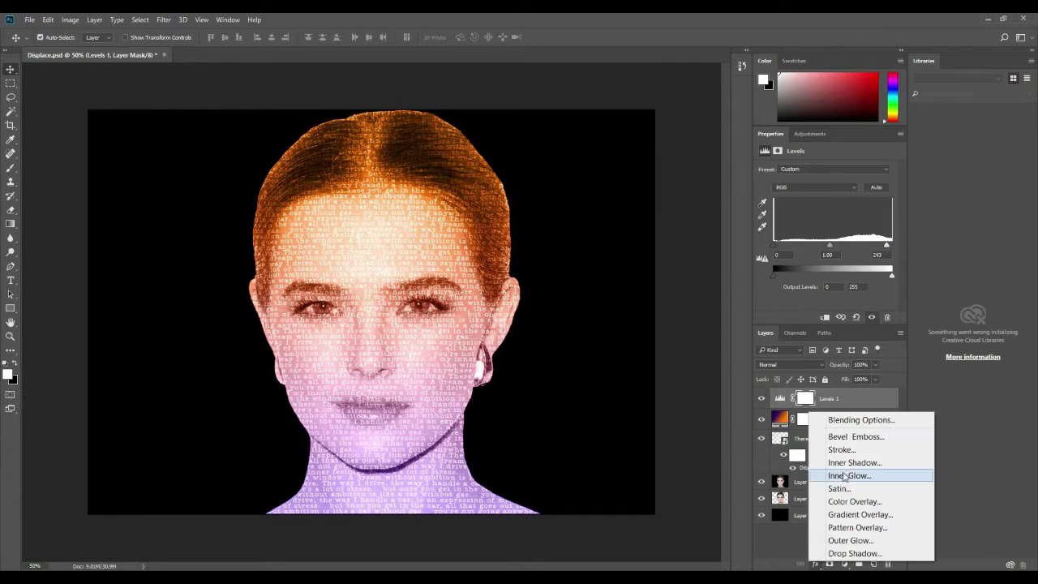
click(843, 565)
Add a Curves 1 layer with an S-curve, then open the quote smart object's contents.
click(843, 565)
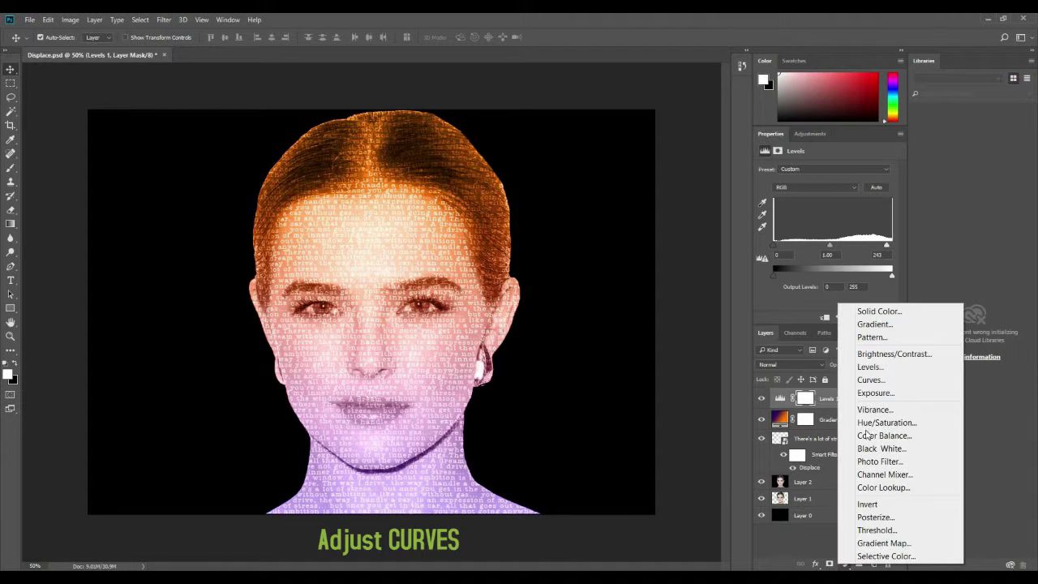
click(869, 378)
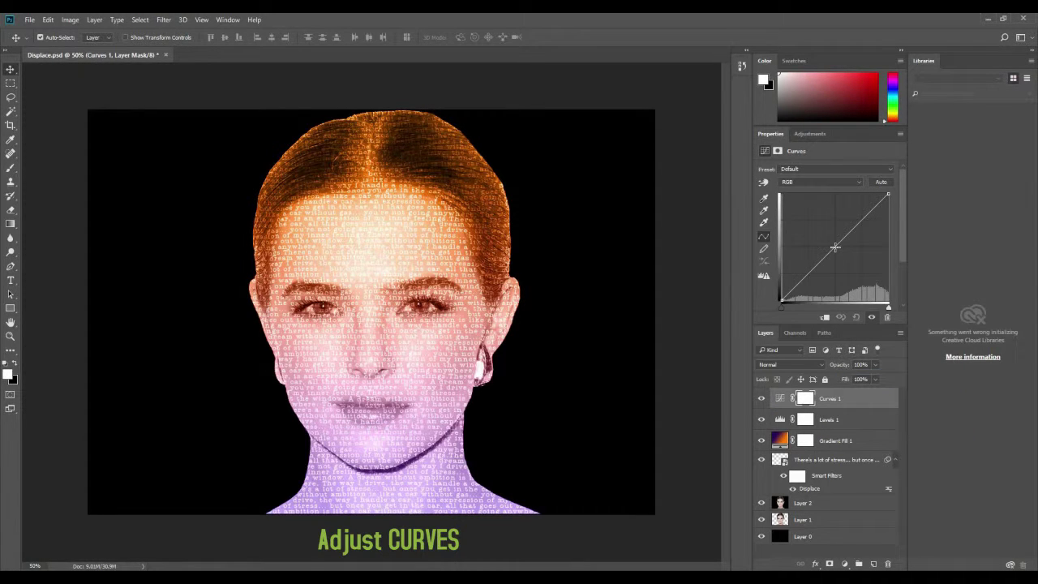
drag(836, 247, 843, 251)
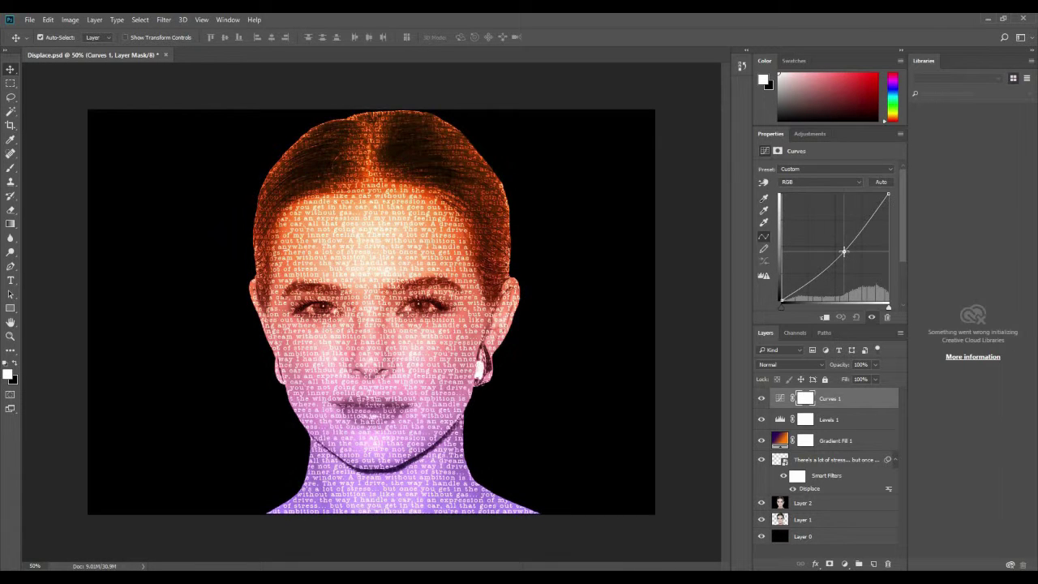
click(811, 283)
click(878, 212)
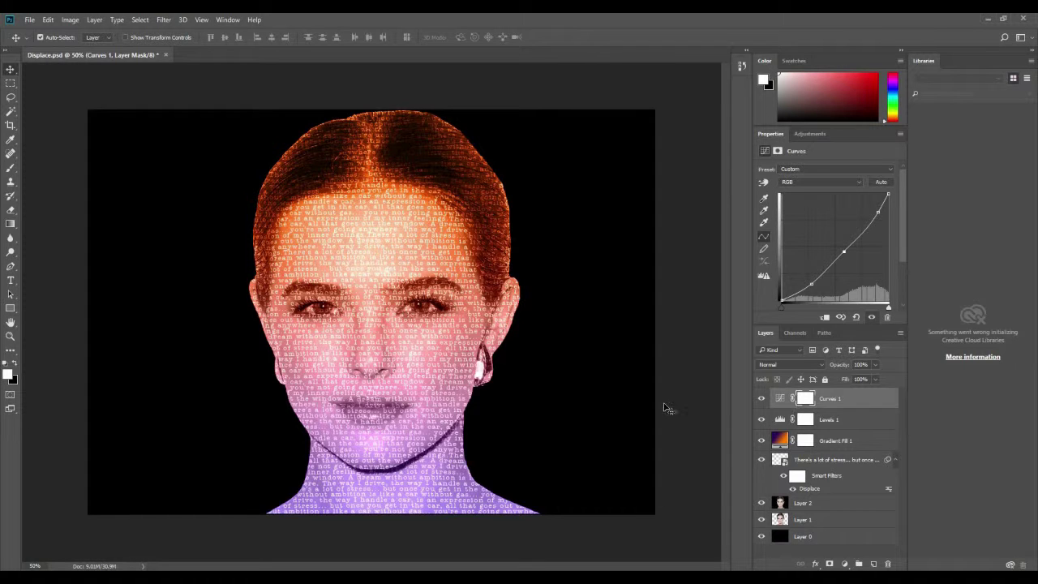
double_click(780, 459)
Close the .psb tab and give the text layer a dark Color Overlay.
click(525, 55)
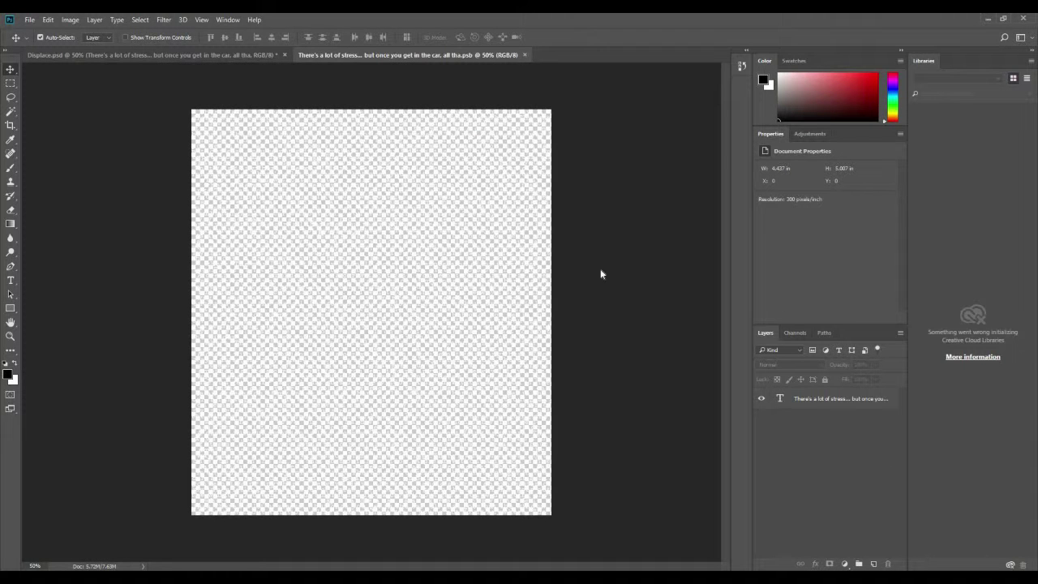
right_click(805, 465)
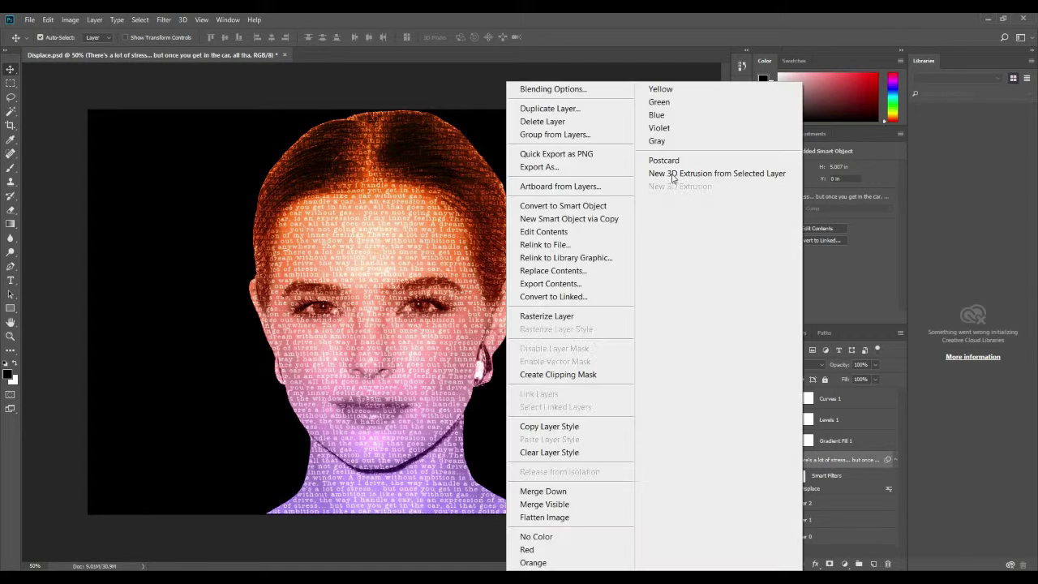
click(556, 438)
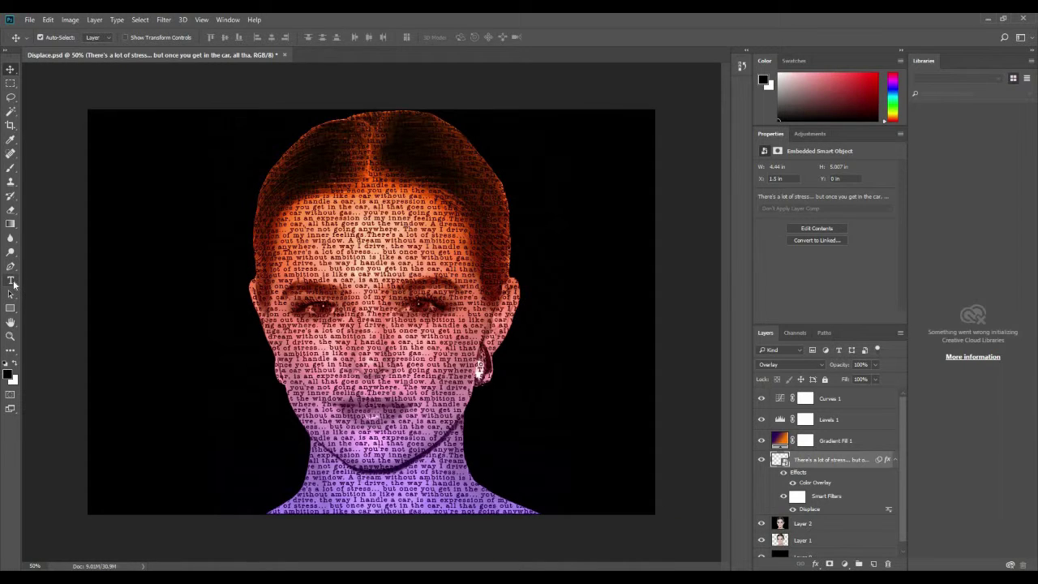
Pick the Type tool, then select the Curves 1 and text smart object layers.
click(11, 282)
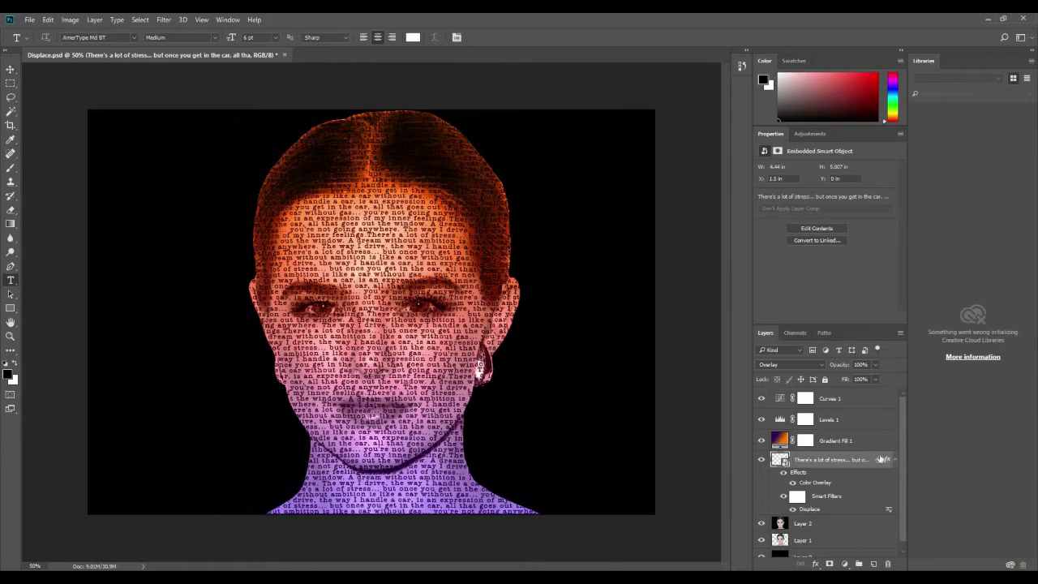
click(806, 401)
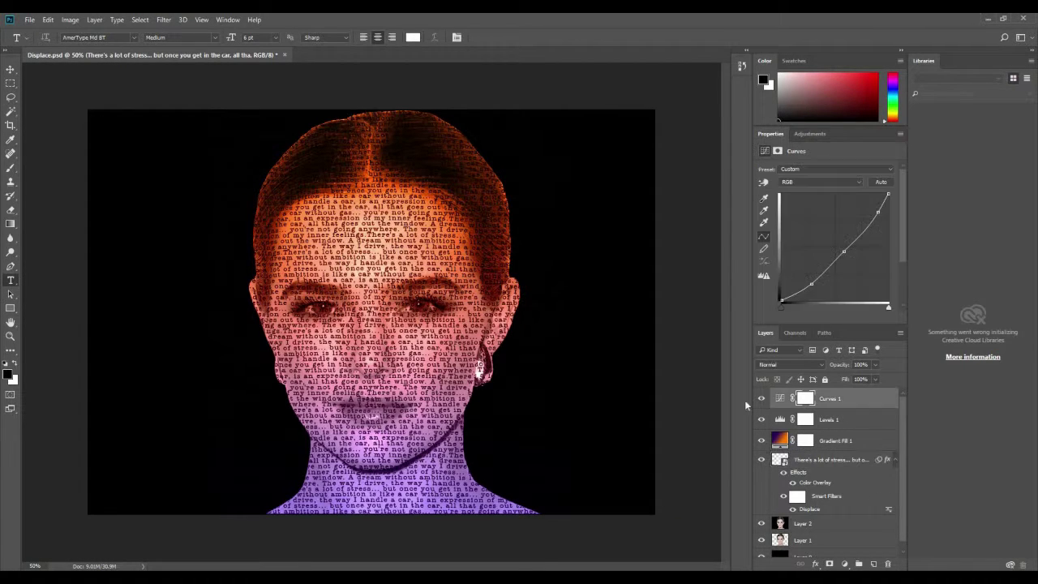
click(799, 460)
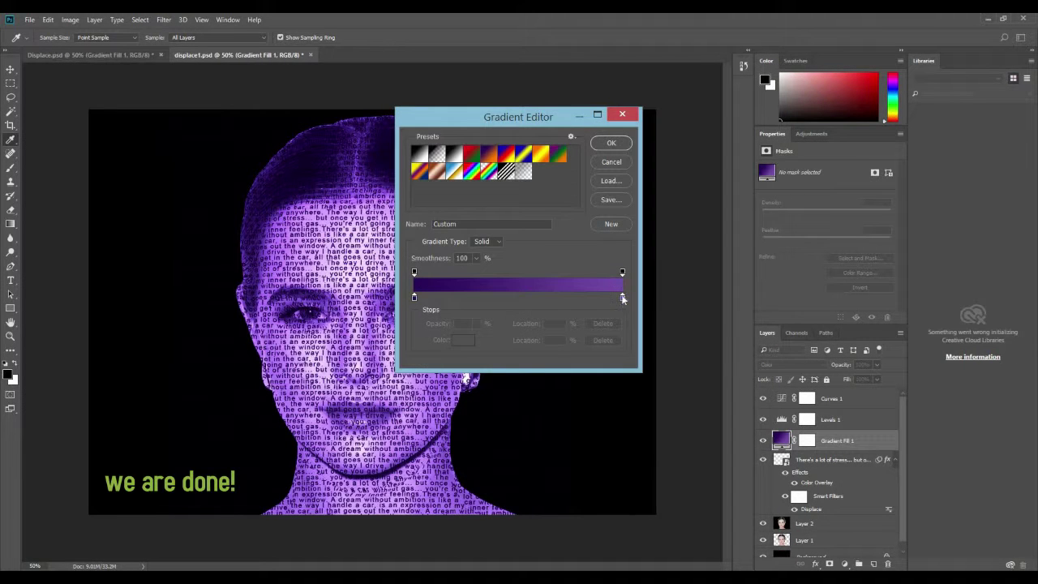
Set the gradient's right stop to purple #754ca9 and commit the Gradient Fill.
click(623, 298)
click(464, 343)
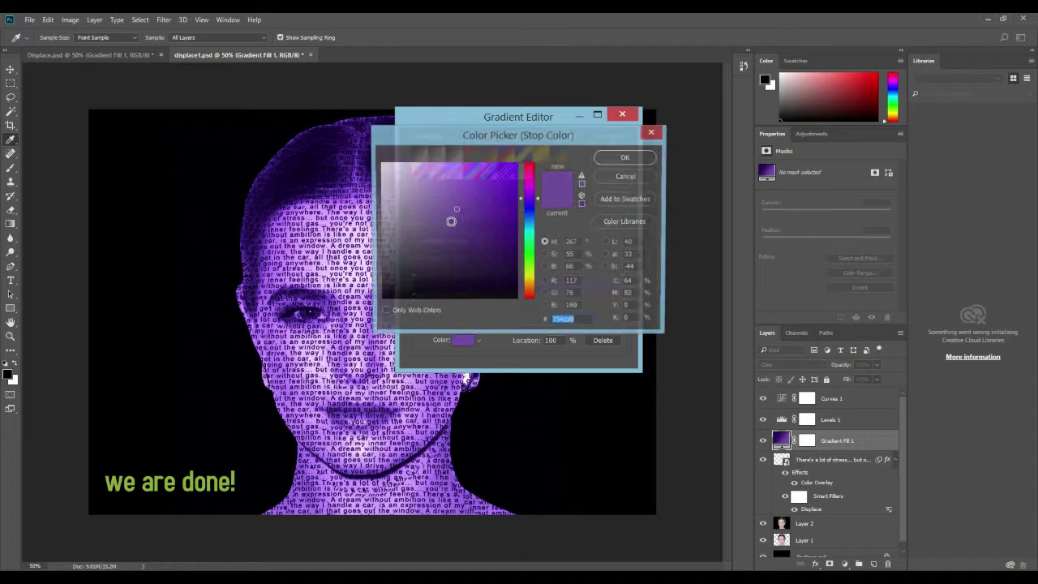
click(611, 156)
click(608, 144)
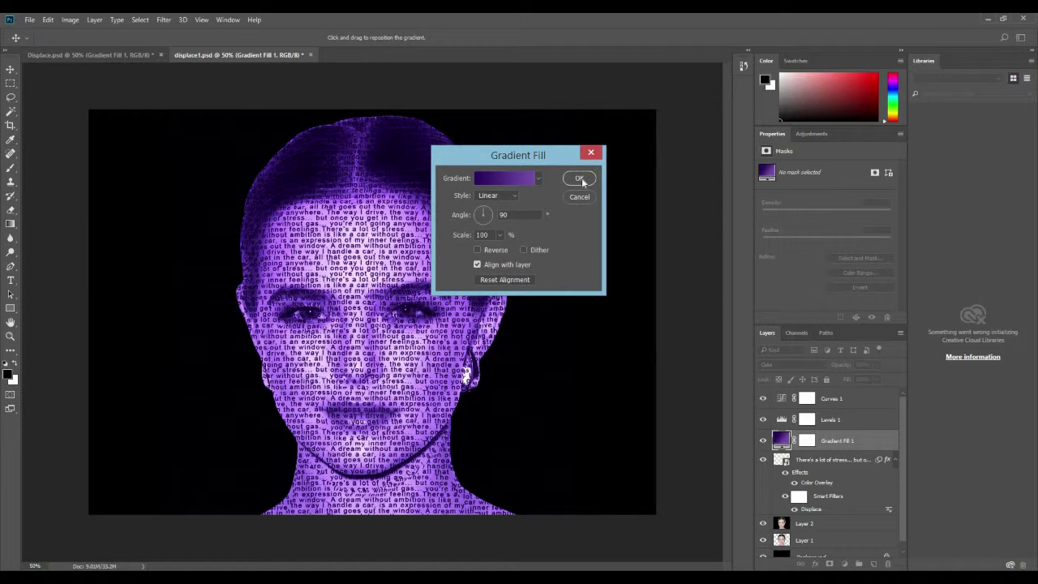
click(580, 178)
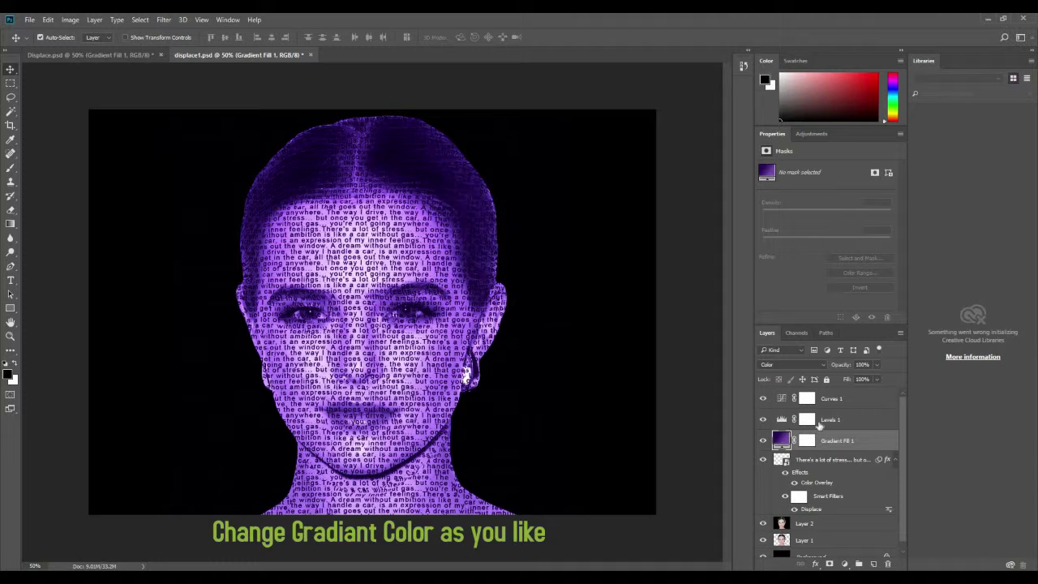
click(840, 420)
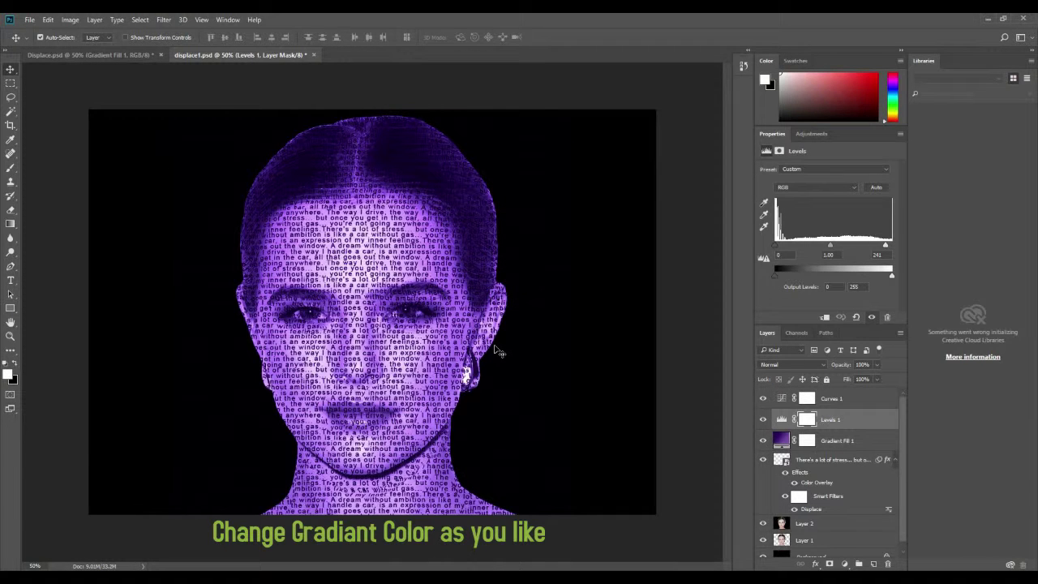